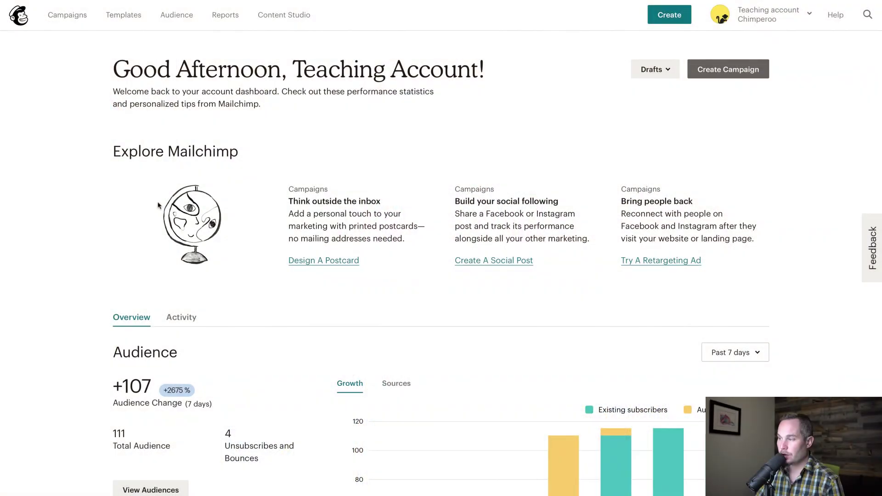
Step: Create an A/B Test email campaign named 'Affiliate program A/B'
{"action": "left_click", "coordinate": [670, 20]}
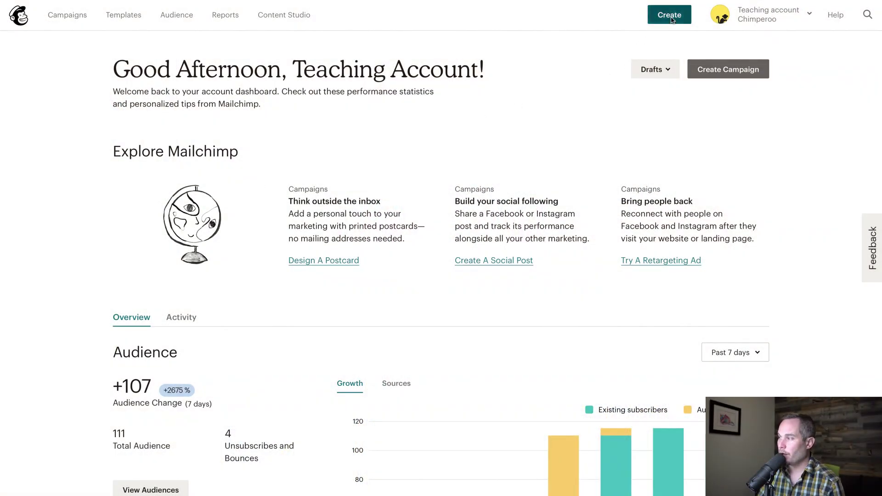
{"action": "left_click", "coordinate": [241, 89]}
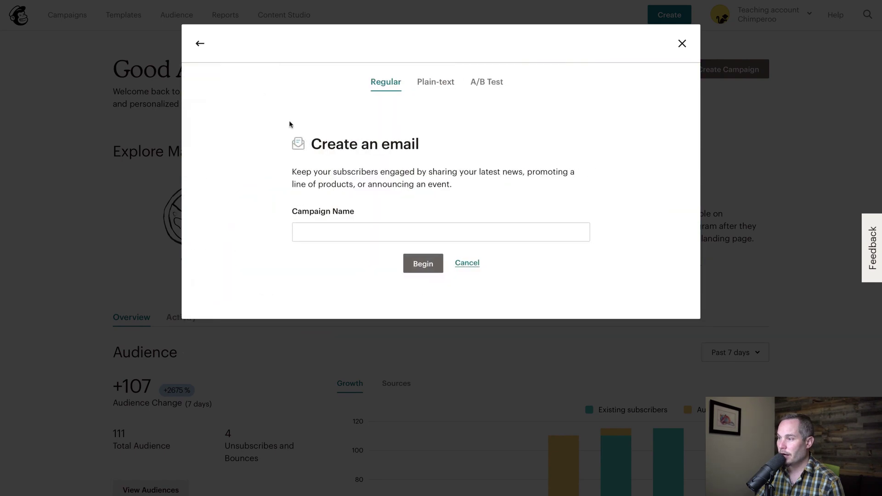
{"action": "left_click", "coordinate": [487, 85]}
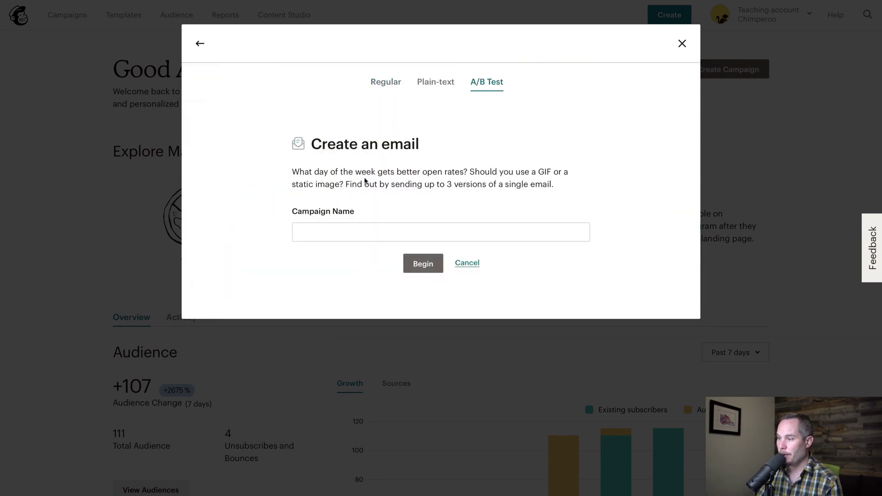
{"action": "left_click", "coordinate": [342, 232]}
{"action": "type", "text": "A"}
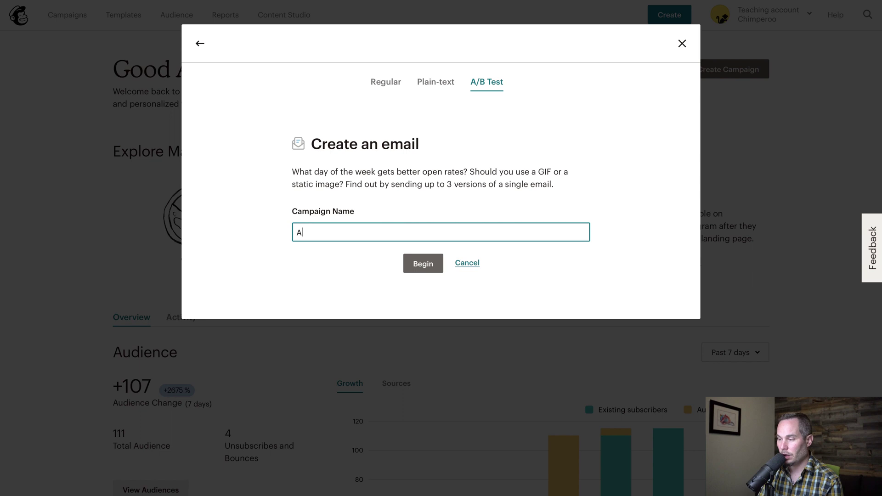
{"action": "type", "text": "ffiliate program "}
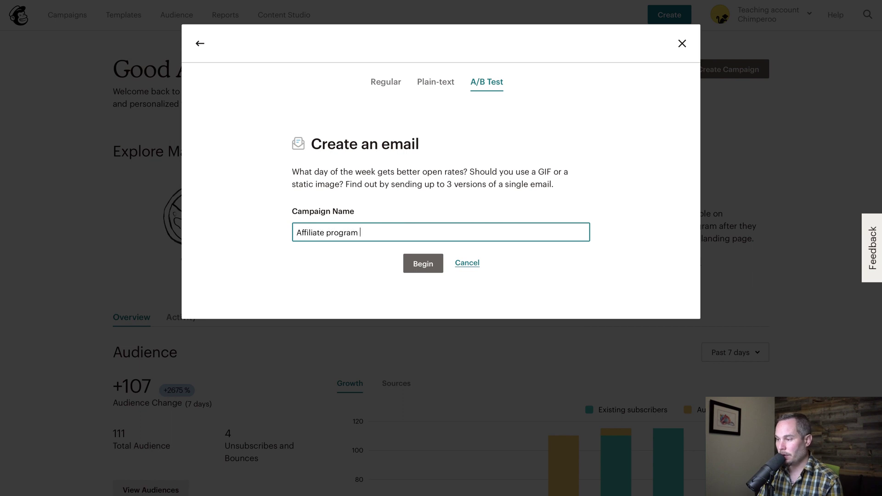
{"action": "type", "text": "A/B"}
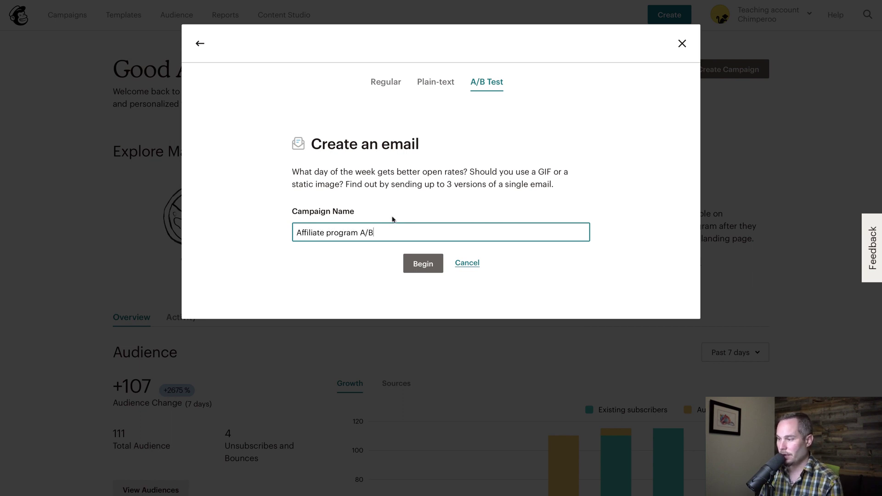
{"action": "left_click", "coordinate": [425, 265]}
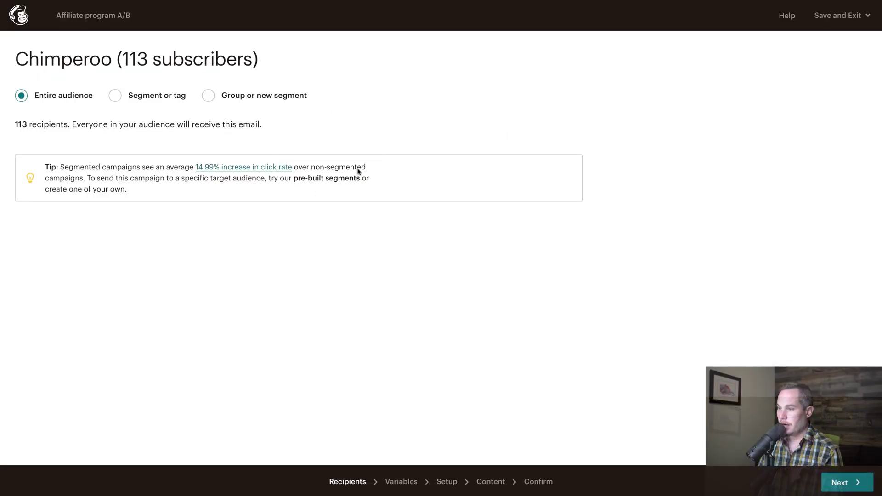
Step: Target a new segment: Poll / Survey Activity, responded 'Very much' to the example survey
{"action": "left_click", "coordinate": [114, 96]}
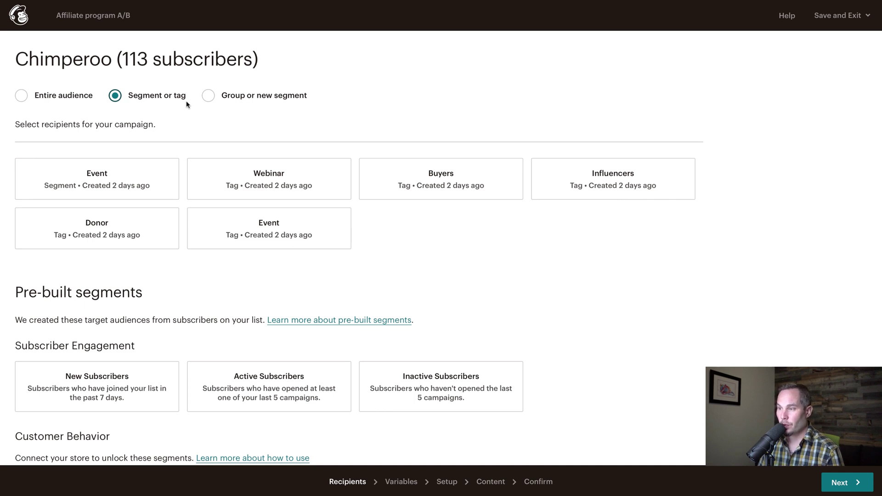
{"action": "left_click", "coordinate": [207, 97]}
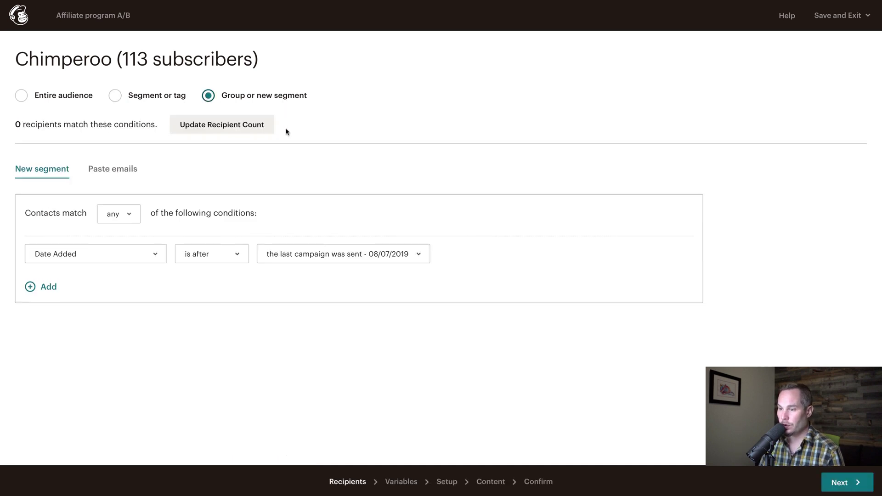
{"action": "left_click", "coordinate": [90, 253]}
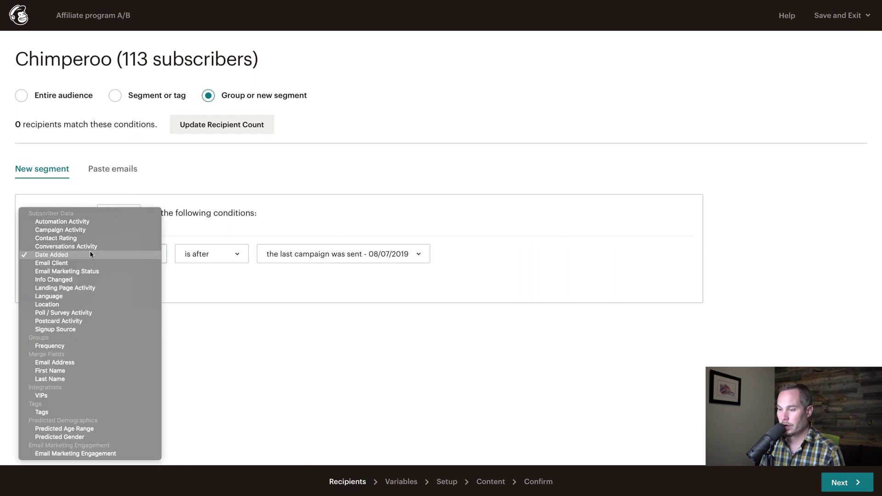
{"action": "left_click", "coordinate": [89, 312]}
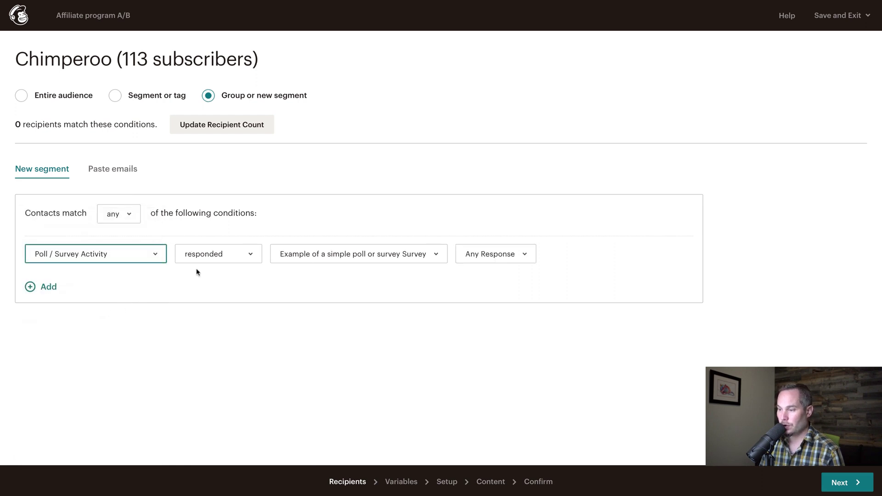
{"action": "left_click", "coordinate": [346, 255]}
{"action": "left_click", "coordinate": [346, 254]}
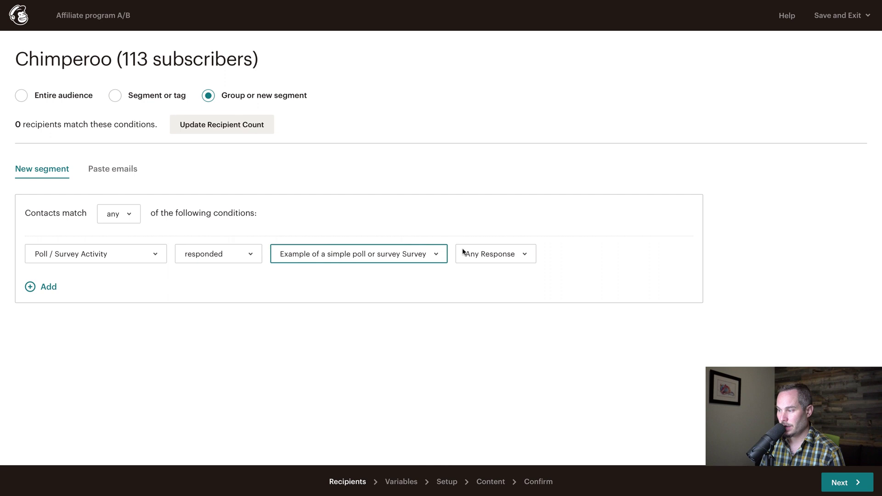
{"action": "left_click", "coordinate": [464, 253]}
{"action": "left_click", "coordinate": [471, 264]}
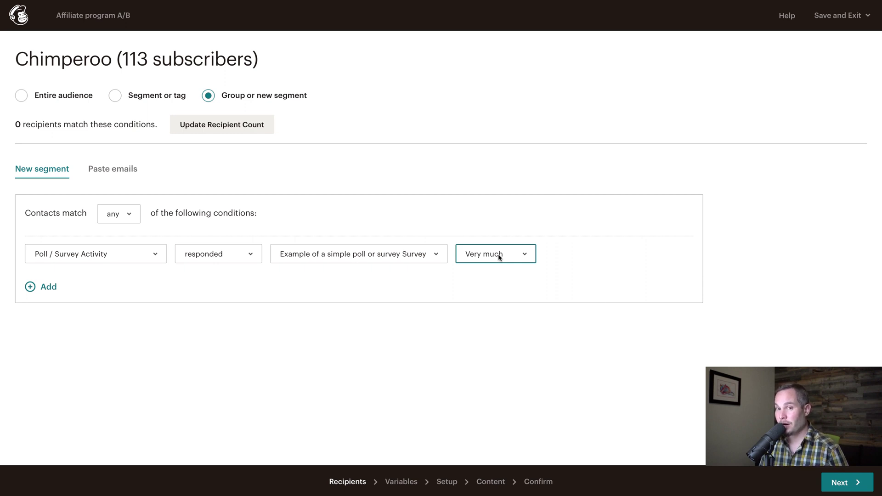
Step: Test the Subject line variable on 20% of recipients and continue to Campaign Info
{"action": "left_click", "coordinate": [850, 485]}
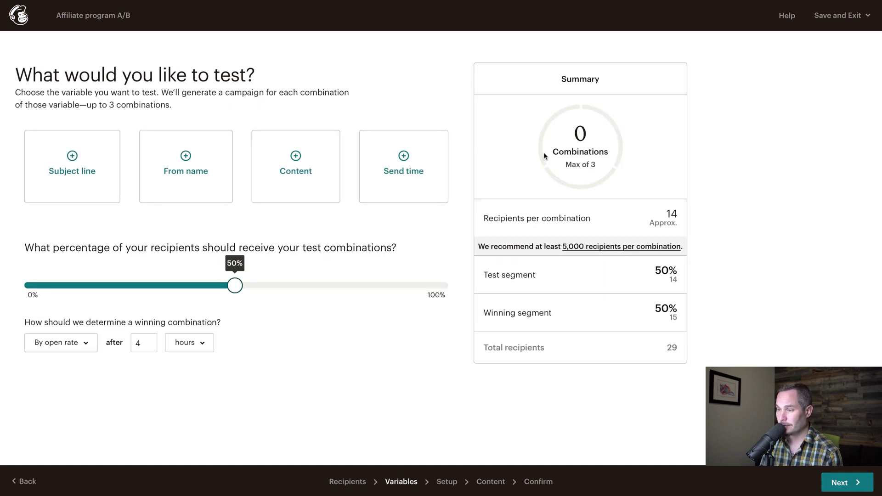
{"action": "left_click", "coordinate": [77, 166]}
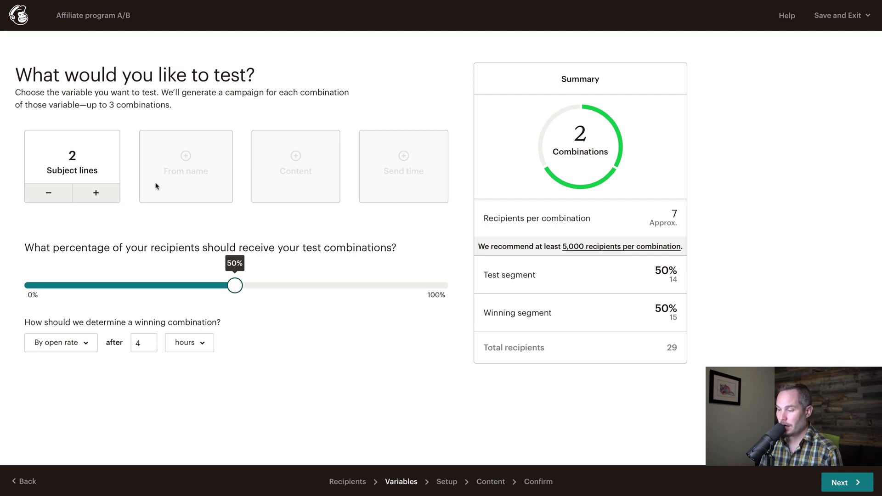
{"action": "left_click_drag", "start_coordinate": [231, 287], "coordinate": [110, 286]}
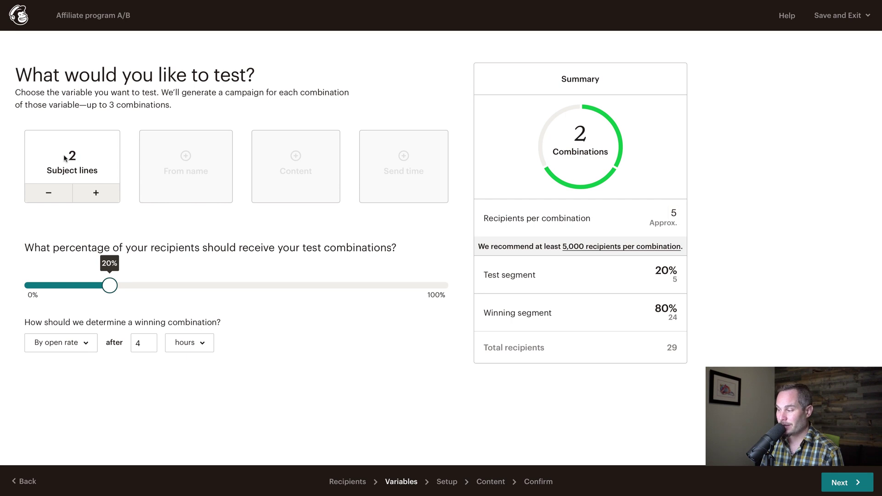
{"action": "left_click", "coordinate": [845, 486]}
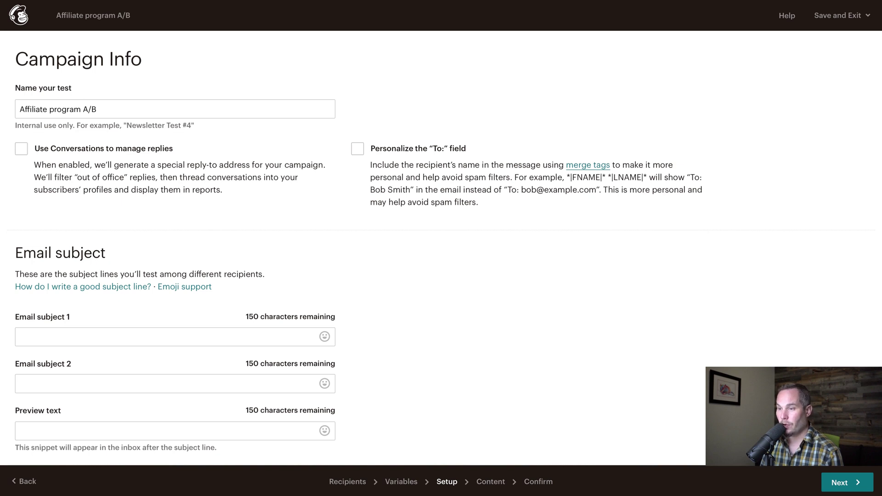
Step: Paste subject lines 'Interested in our affiliate program?' and 'Who wants to make 💰💰💰?'
{"action": "left_click", "coordinate": [61, 337]}
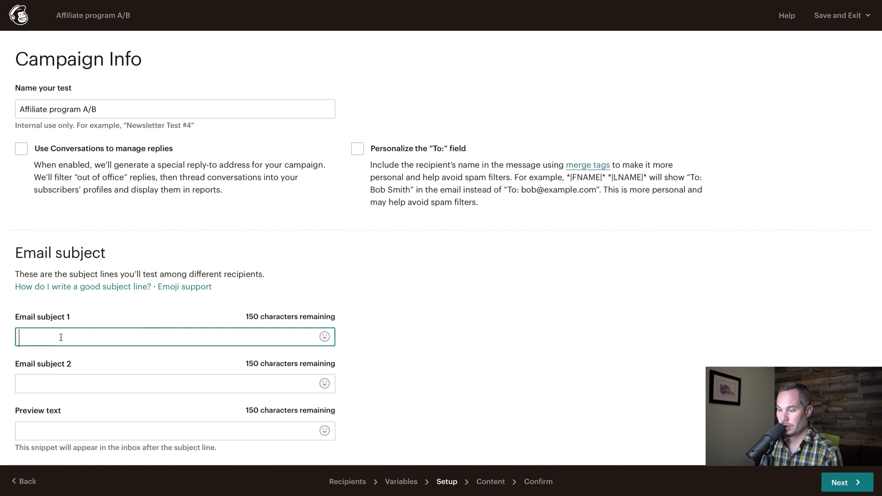
{"action": "type", "text": "Interested in our affiliate program"}
{"action": "type", "text": "?"}
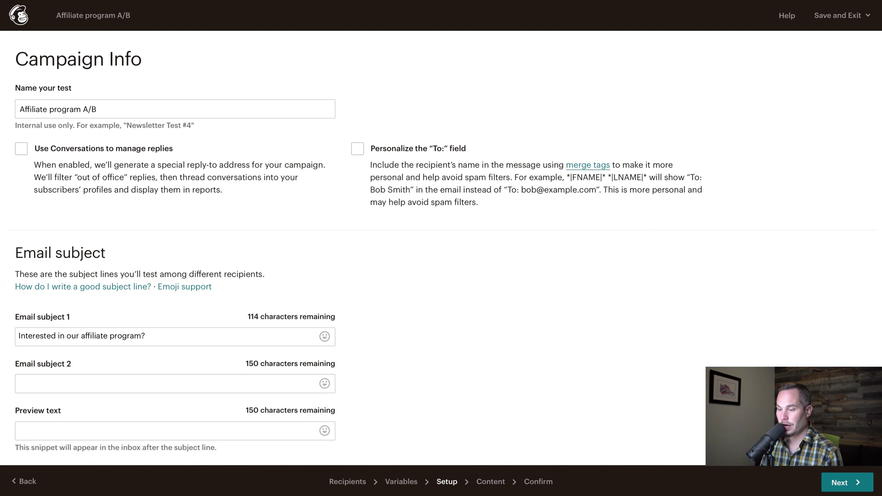
{"action": "left_click", "coordinate": [37, 383]}
{"action": "scroll", "coordinate": [105, 310], "scroll_direction": "down", "scroll_amount": 2}
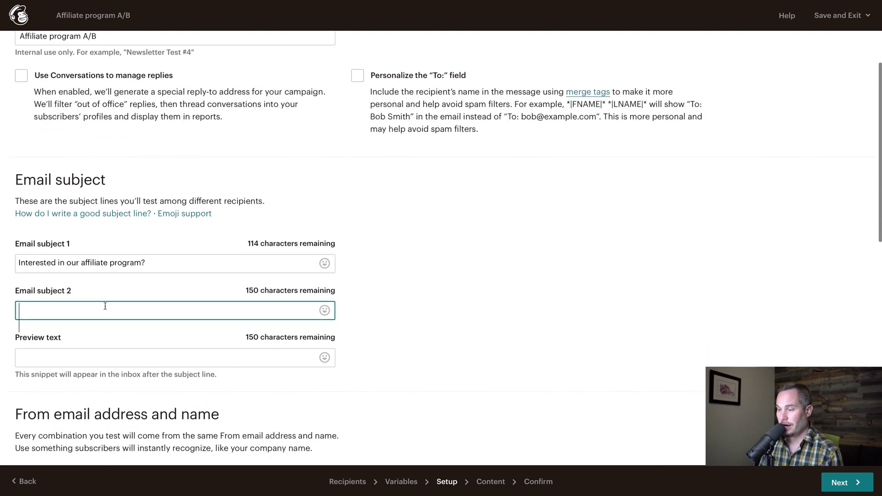
{"action": "type", "text": "Who wants to make 💰💰💰?"}
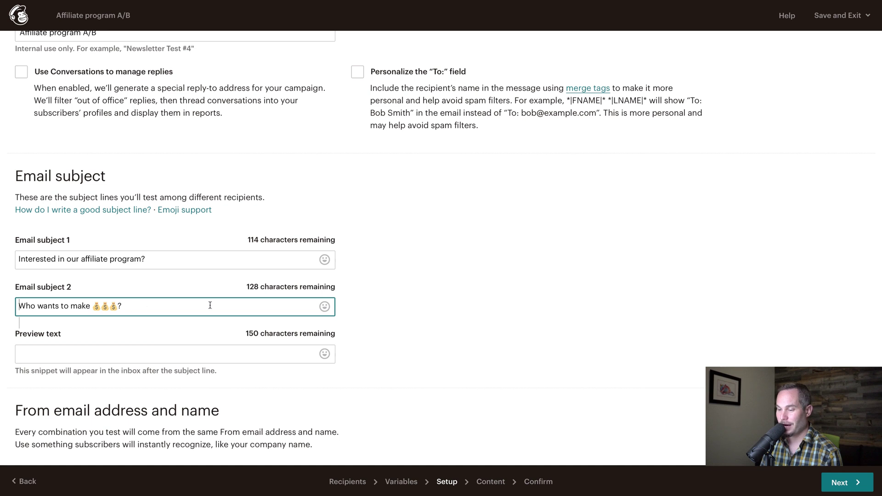
Step: Enter preview text 'Join our aff program.' and check both subject lines
{"action": "left_click", "coordinate": [83, 350]}
{"action": "type", "text": "Joi"}
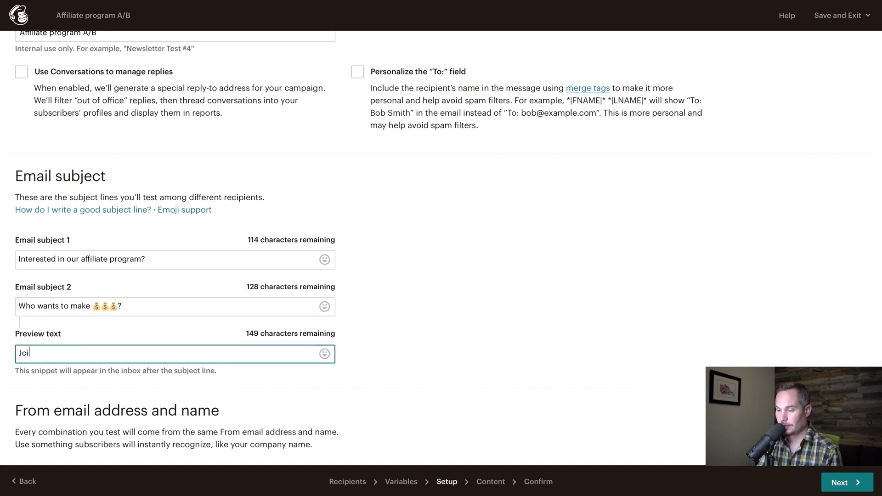
{"action": "type", "text": "n our aff program."}
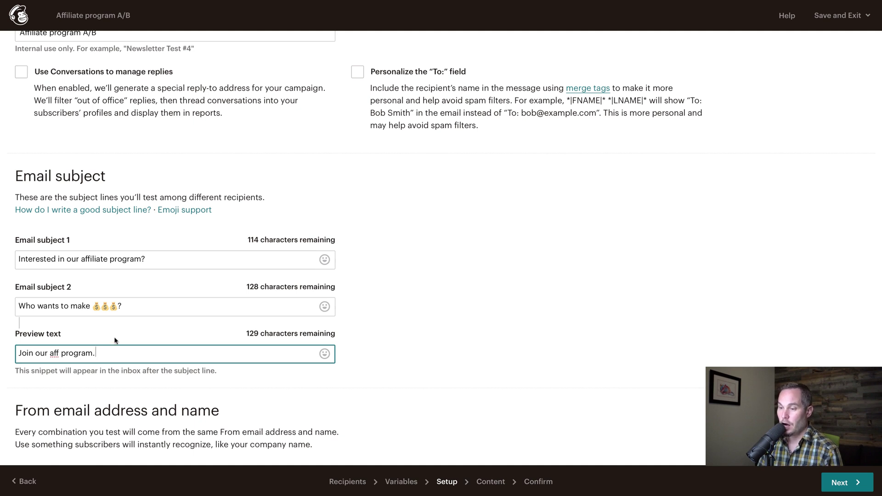
{"action": "left_click_drag", "start_coordinate": [32, 255], "coordinate": [138, 258]}
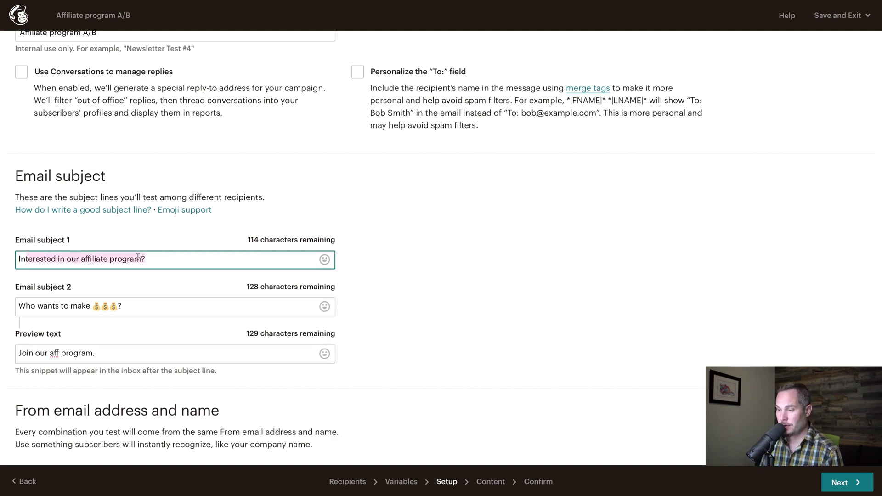
{"action": "triple_click", "coordinate": [131, 259]}
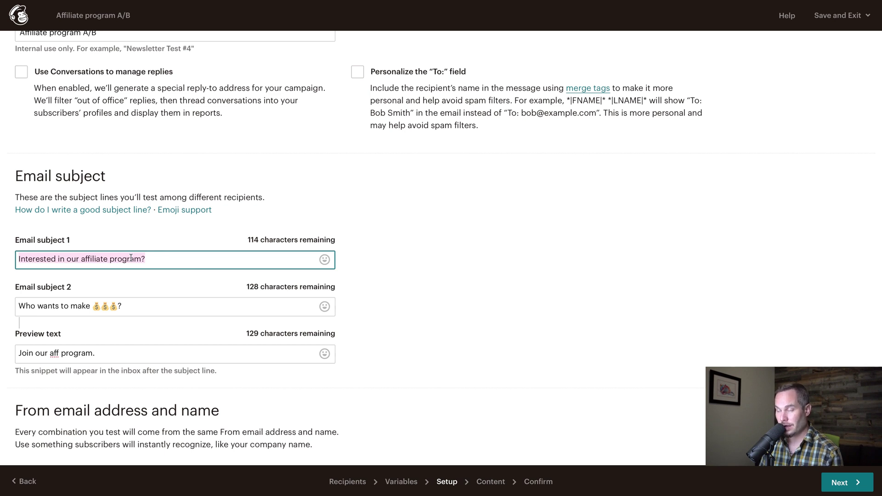
{"action": "triple_click", "coordinate": [54, 306]}
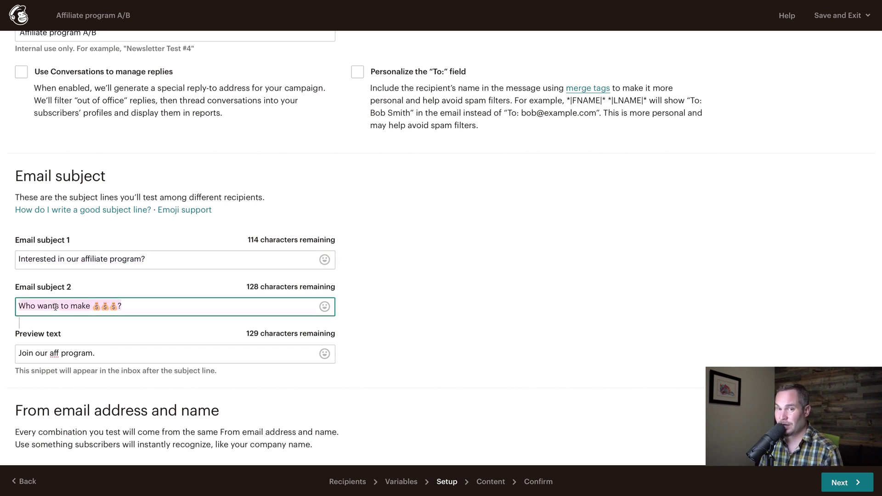
{"action": "left_click", "coordinate": [97, 286]}
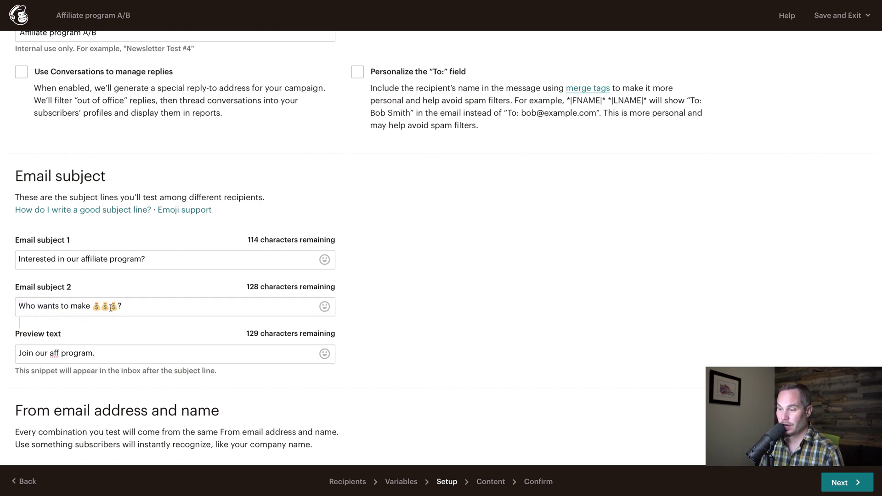
Step: Set the from name to 'Chimperoo' and remove '+standard' from the sender email address
{"action": "scroll", "coordinate": [54, 296], "scroll_direction": "down", "scroll_amount": 5}
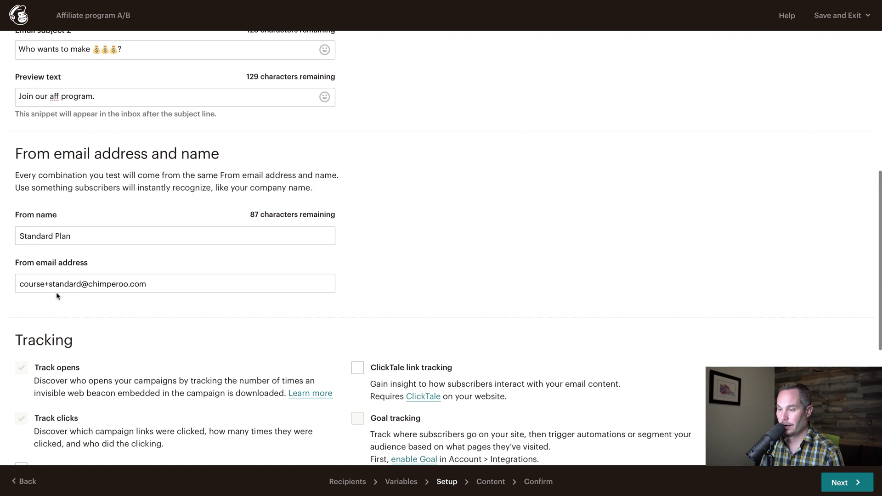
{"action": "triple_click", "coordinate": [54, 237]}
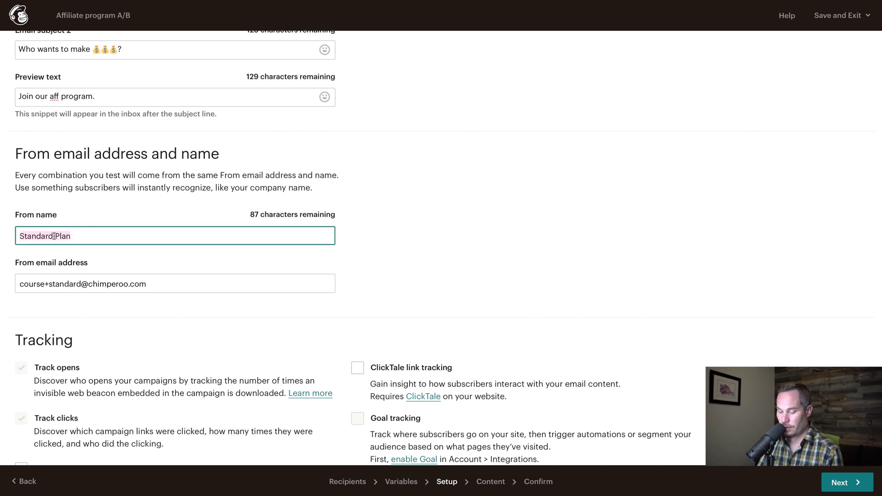
{"action": "type", "text": "Chimperoo"}
{"action": "key", "text": "Tab"}
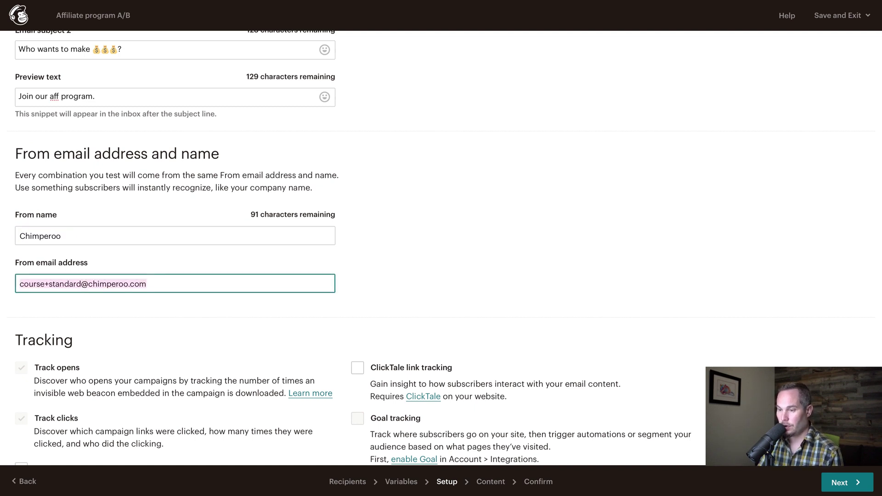
{"action": "key", "text": "Home"}
{"action": "left_click_drag", "start_coordinate": [46, 283], "coordinate": [82, 284]}
{"action": "key", "text": "BackSpace"}
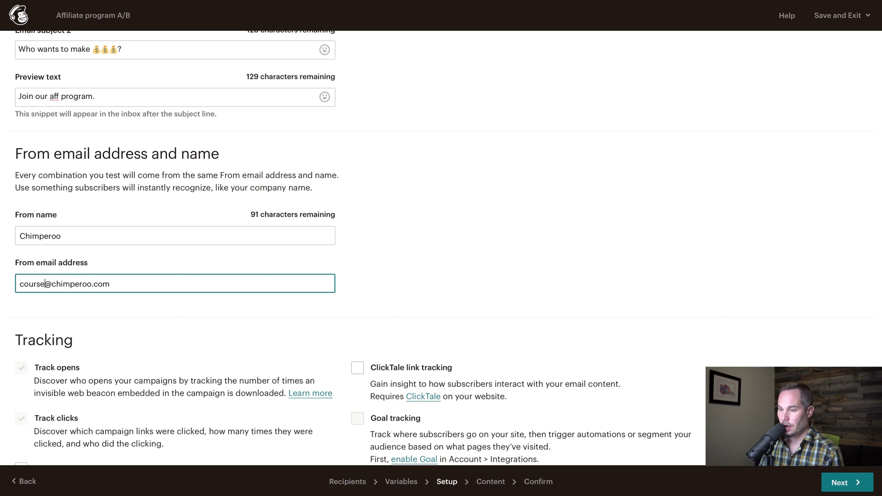
{"action": "left_click", "coordinate": [106, 319]}
Step: Use the saved Chimperoo template and delete its heading block
{"action": "scroll", "coordinate": [106, 319], "scroll_direction": "down", "scroll_amount": 3}
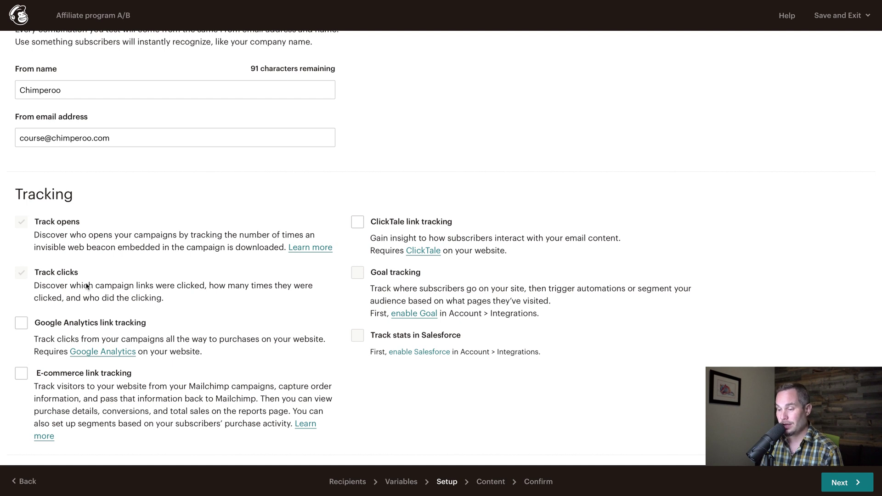
{"action": "scroll", "coordinate": [87, 286], "scroll_direction": "down", "scroll_amount": 3}
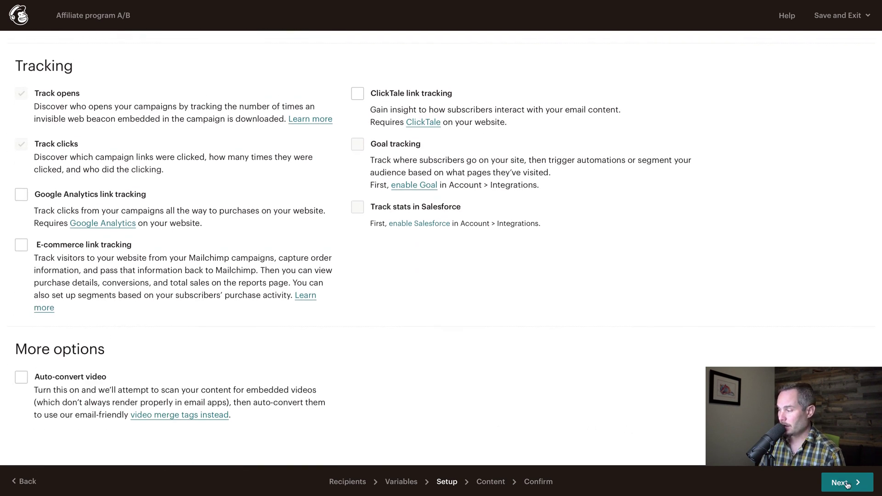
{"action": "left_click", "coordinate": [847, 482]}
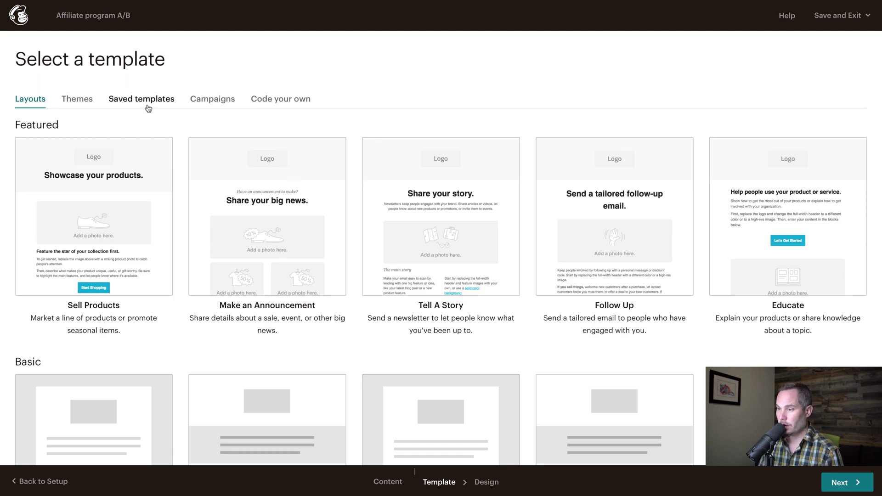
{"action": "left_click", "coordinate": [148, 109]}
{"action": "mouse_move", "coordinate": [63, 219]}
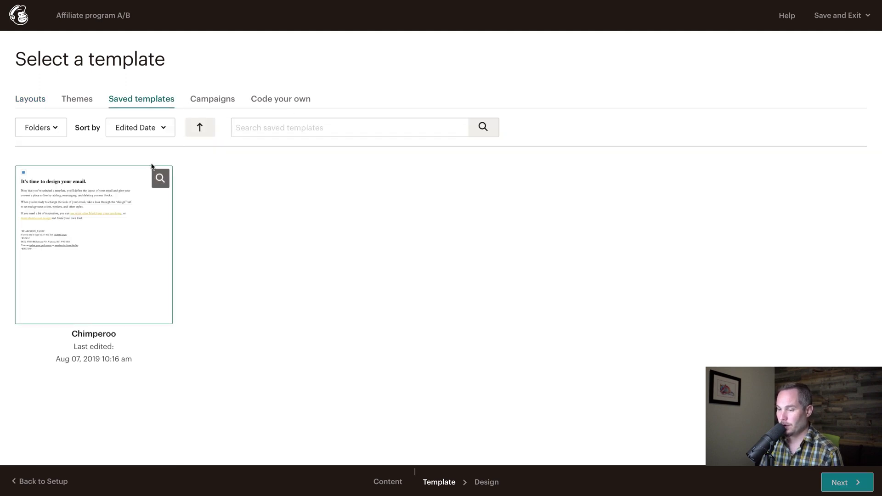
{"action": "left_click", "coordinate": [172, 169]}
{"action": "left_click", "coordinate": [308, 73]}
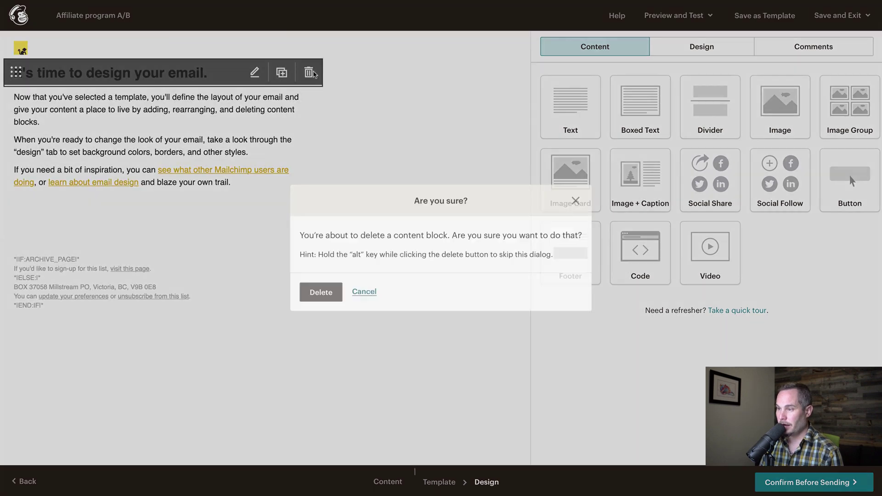
{"action": "left_click", "coordinate": [327, 291]}
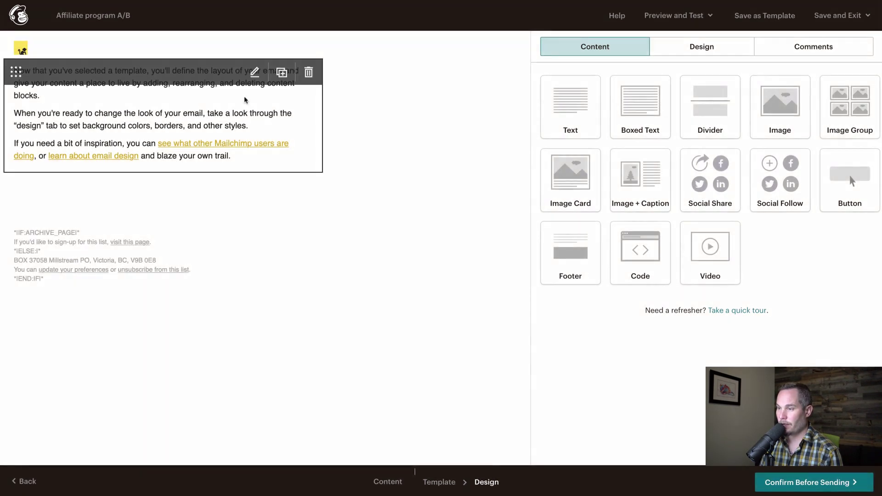
{"action": "left_click", "coordinate": [186, 96]}
{"action": "key", "text": "ctrl+a"}
{"action": "type", "text": "J"}
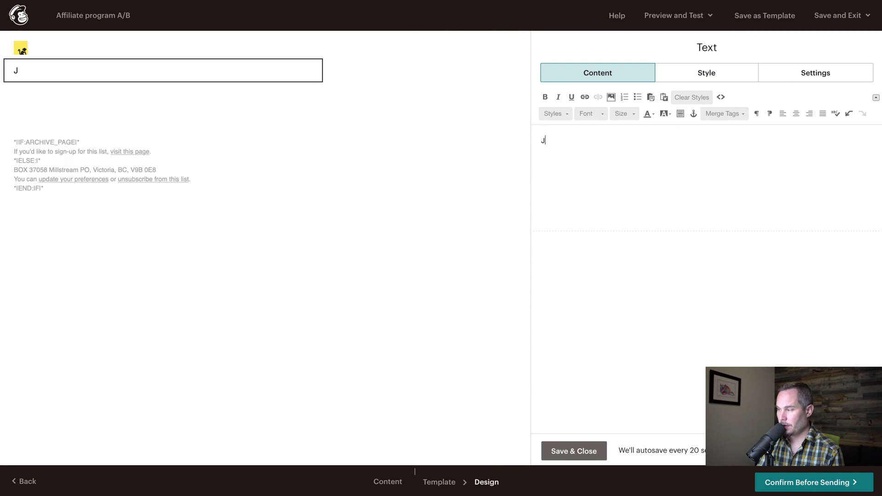
{"action": "type", "text": "oin our aff program"}
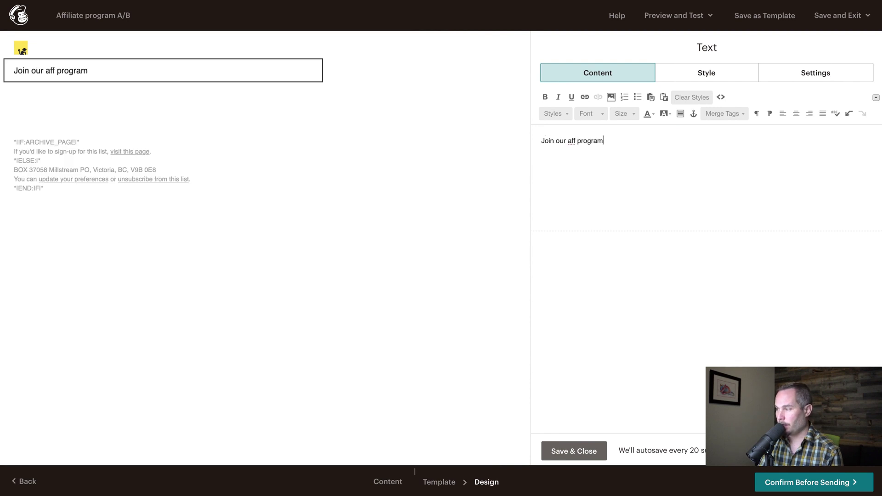
{"action": "type", "text": ": chimper"}
{"action": "key", "text": "BackSpace"}
{"action": "key", "text": "BackSpace"}
{"action": "type", "text": "per"}
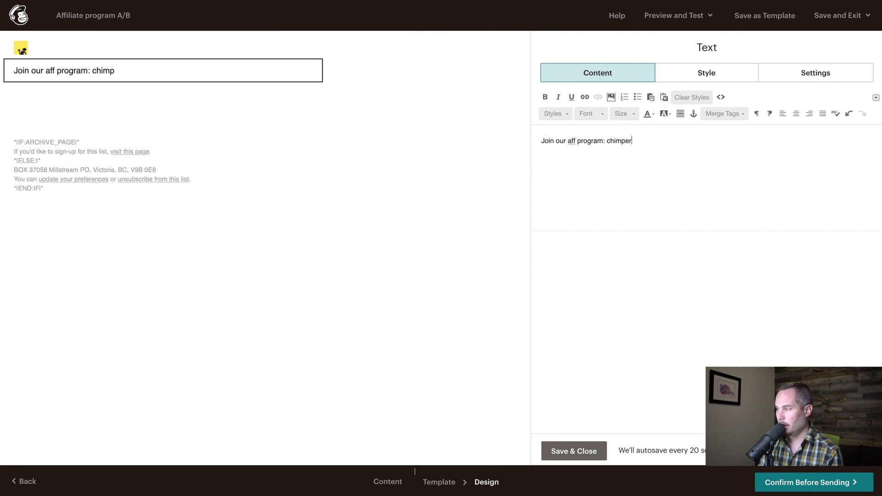
{"action": "type", "text": "oo.com/aff"}
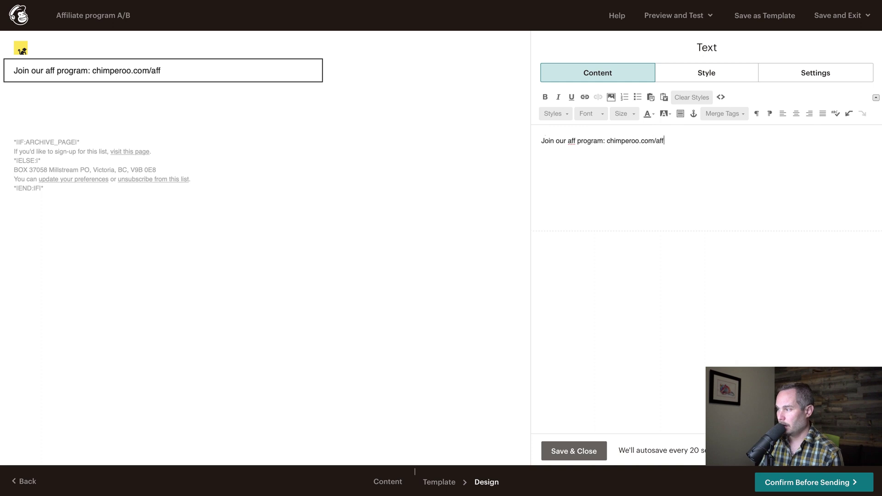
{"action": "key", "text": "alt+shift+Left"}
{"action": "key", "text": "alt+shift+Left"}
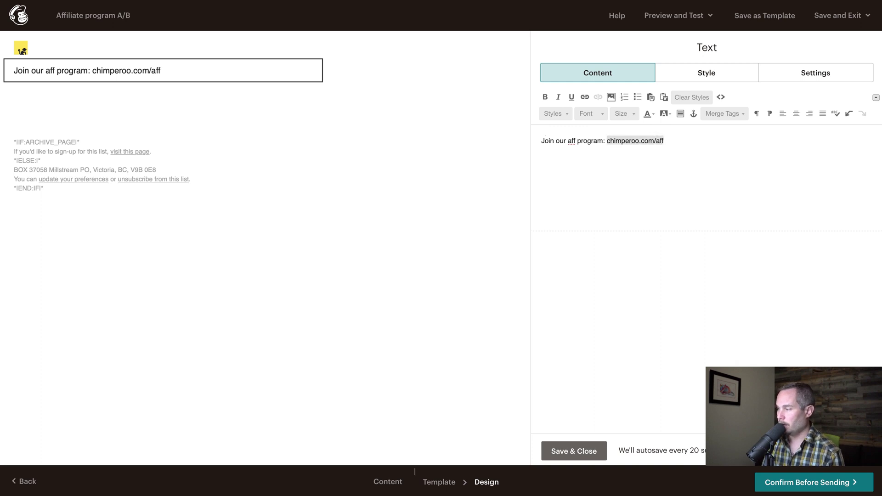
{"action": "left_click", "coordinate": [584, 97]}
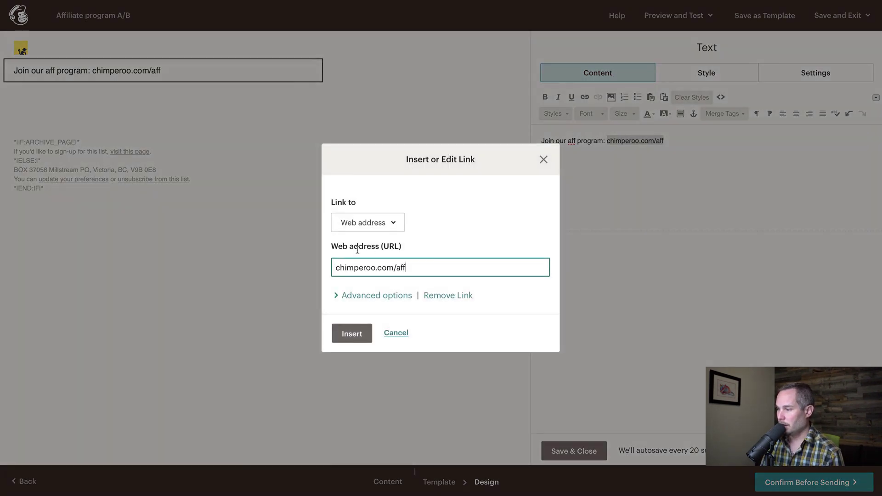
{"action": "type", "text": "https://"}
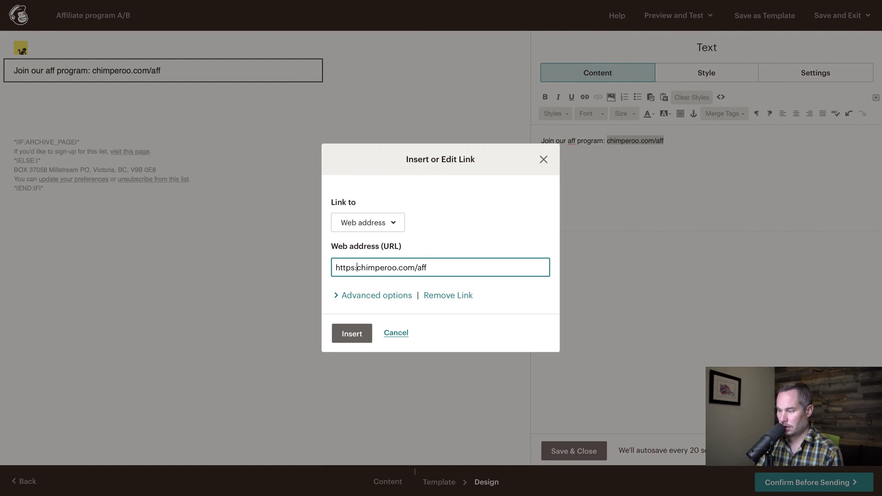
{"action": "left_click", "coordinate": [353, 334]}
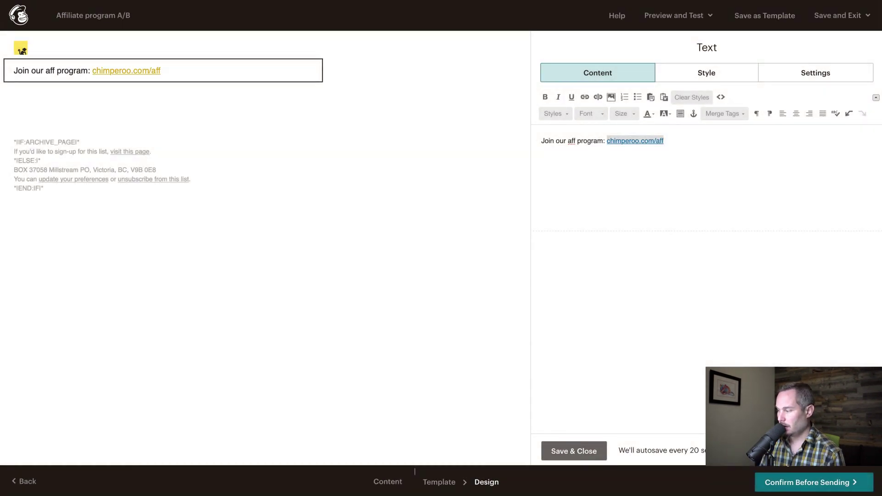
{"action": "left_click", "coordinate": [573, 451]}
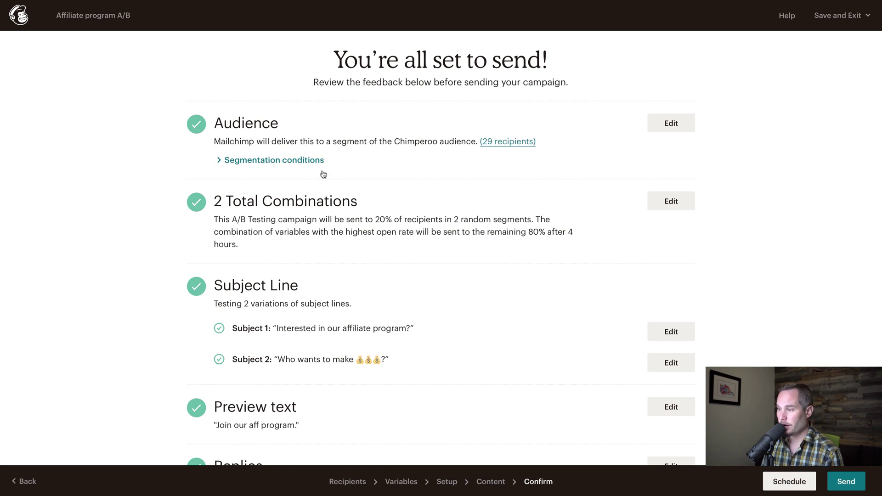
Step: Expand the segmentation conditions and review the poll-response condition and both subject lines
{"action": "left_click", "coordinate": [281, 160]}
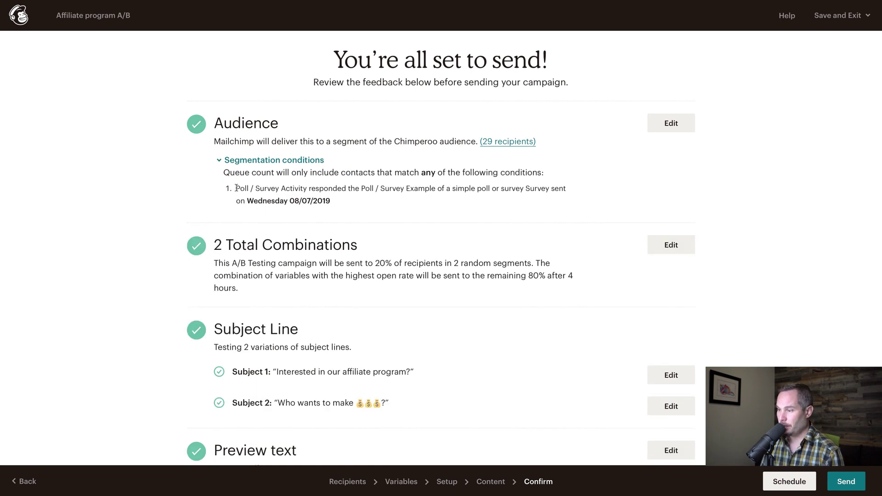
{"action": "left_click_drag", "start_coordinate": [235, 188], "coordinate": [433, 188]}
{"action": "left_click", "coordinate": [439, 188]}
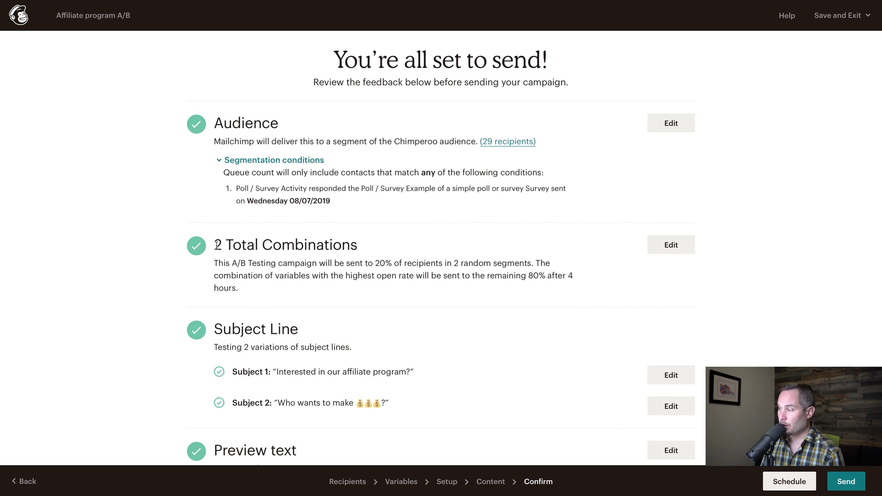
{"action": "scroll", "coordinate": [305, 235], "scroll_direction": "down", "scroll_amount": 5}
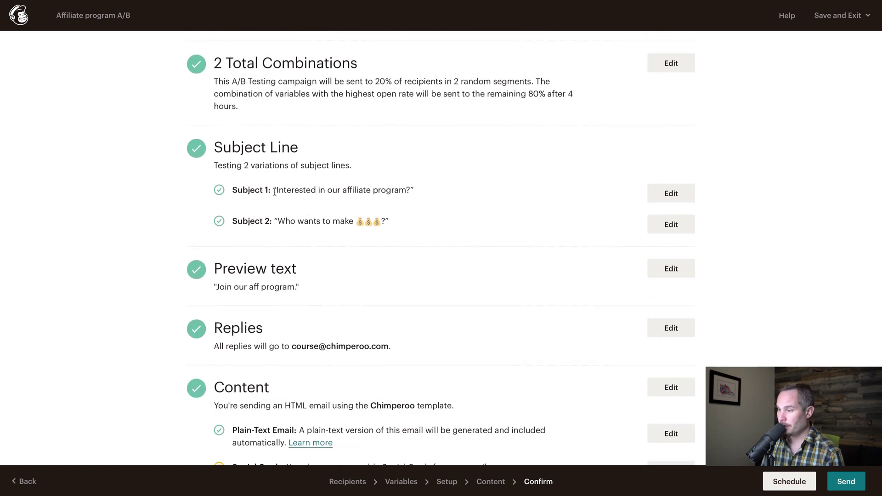
{"action": "left_click_drag", "start_coordinate": [275, 191], "coordinate": [406, 192]}
{"action": "left_click", "coordinate": [406, 192]}
{"action": "left_click_drag", "start_coordinate": [276, 221], "coordinate": [389, 221]}
{"action": "left_click", "coordinate": [390, 221]}
{"action": "scroll", "coordinate": [399, 213], "scroll_direction": "down", "scroll_amount": 2}
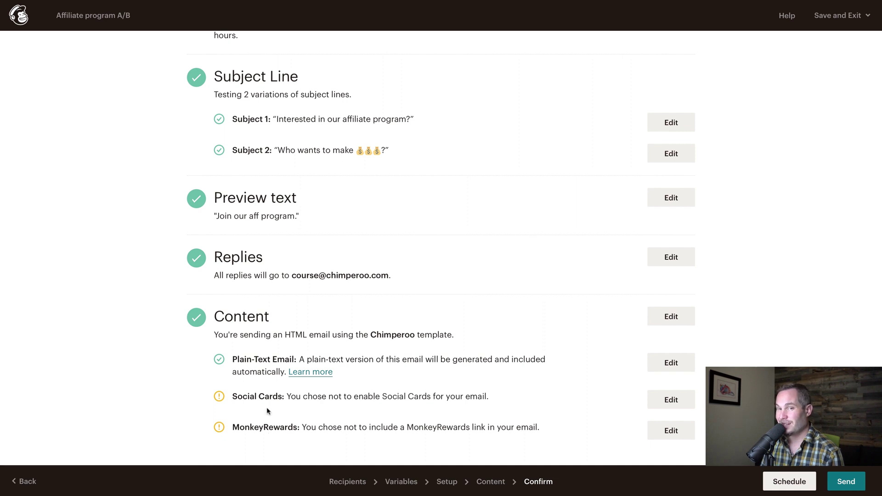
Step: Send the A/B test campaign now to 20% of Chimperoo's subscribers
{"action": "left_click", "coordinate": [842, 482]}
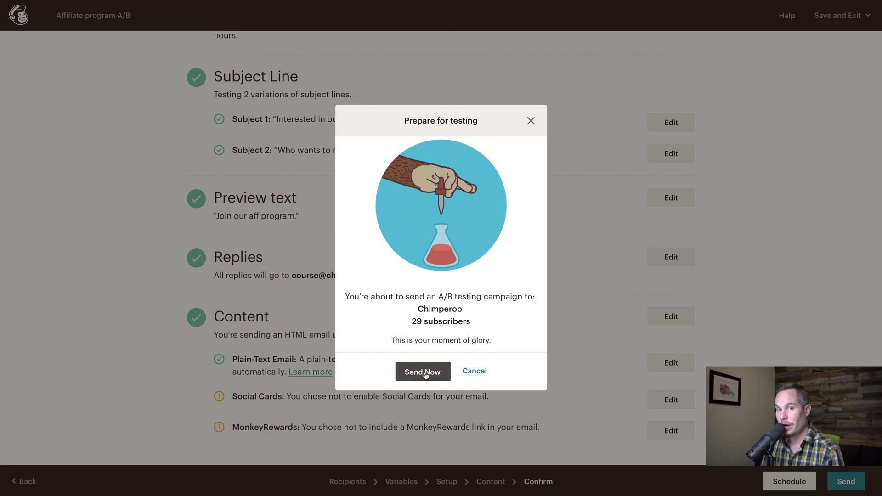
{"action": "left_click", "coordinate": [424, 372]}
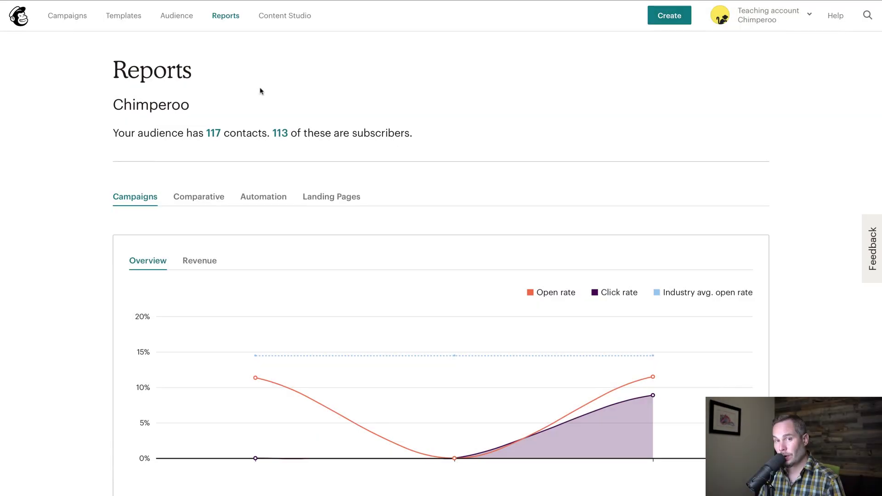
Step: Open the 10% off Sale (A/B) report from the Reports campaign list
{"action": "scroll", "coordinate": [74, 79], "scroll_direction": "down", "scroll_amount": 6}
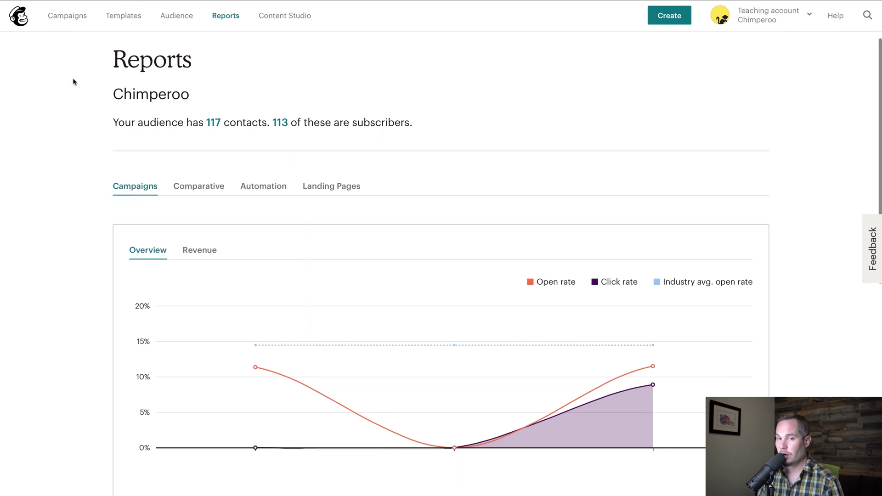
{"action": "scroll", "coordinate": [73, 82], "scroll_direction": "down", "scroll_amount": 2}
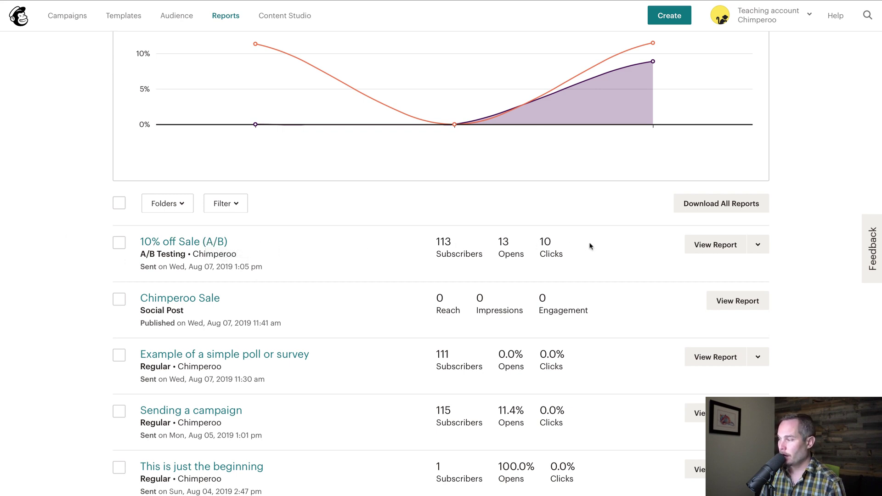
{"action": "left_click", "coordinate": [710, 248]}
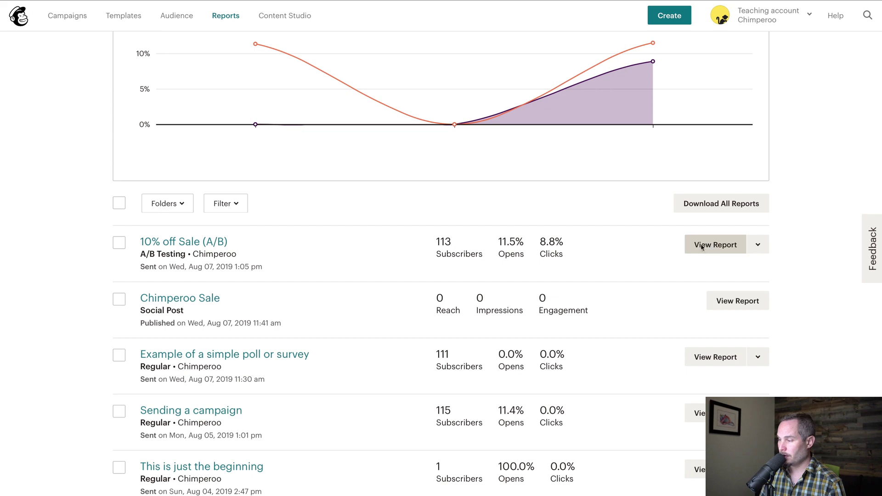
{"action": "scroll", "coordinate": [398, 230], "scroll_direction": "down", "scroll_amount": 5}
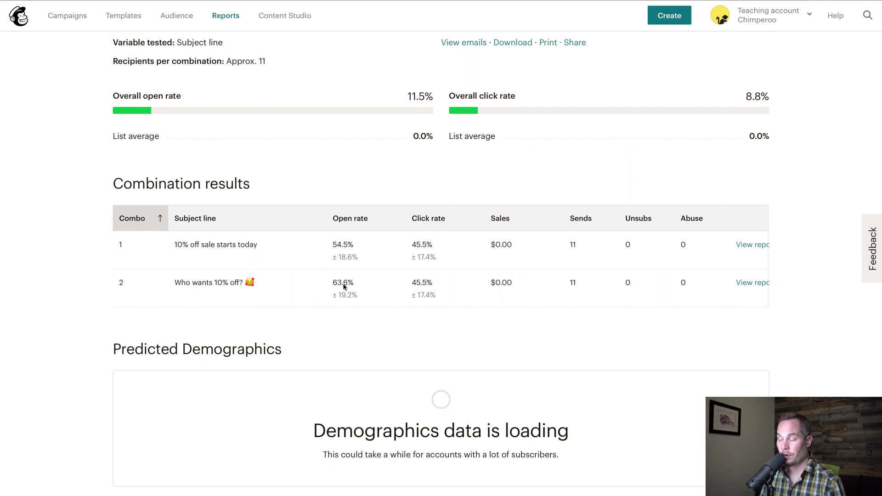
{"action": "scroll", "coordinate": [342, 289], "scroll_direction": "right", "scroll_amount": 2}
{"action": "scroll", "coordinate": [340, 286], "scroll_direction": "left", "scroll_amount": 2}
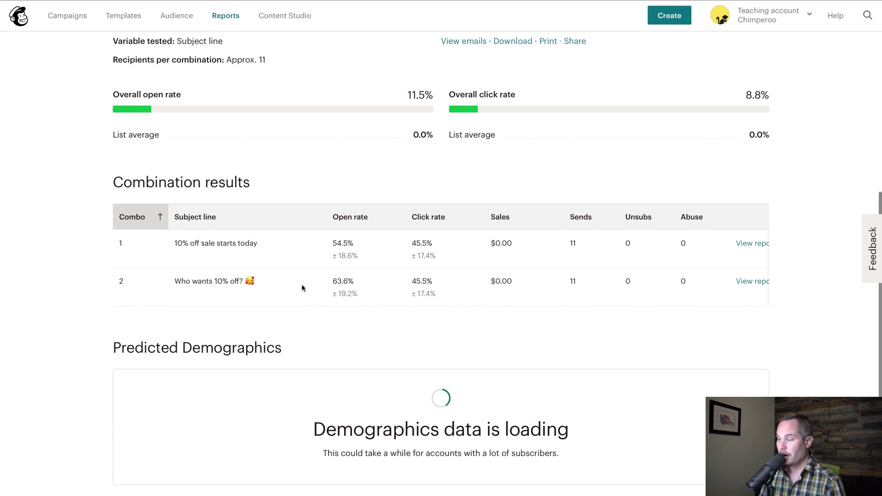
{"action": "scroll", "coordinate": [302, 288], "scroll_direction": "down", "scroll_amount": 1}
{"action": "scroll", "coordinate": [303, 286], "scroll_direction": "up", "scroll_amount": 2}
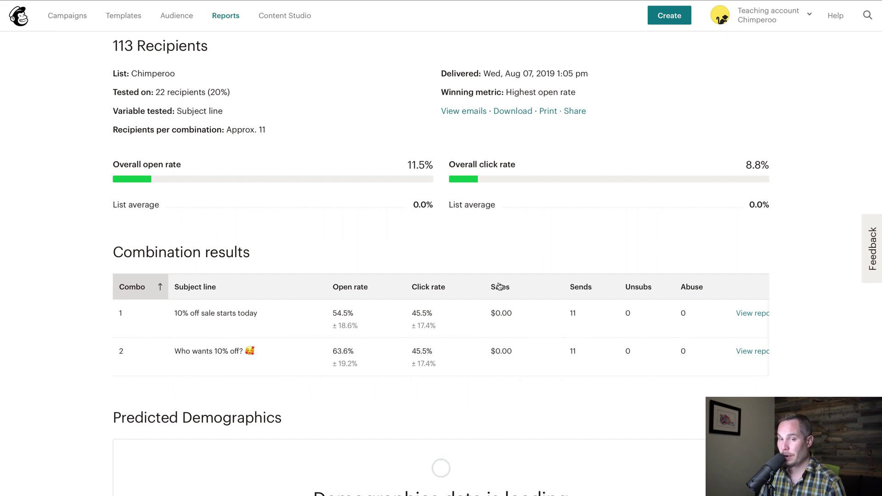
{"action": "scroll", "coordinate": [379, 260], "scroll_direction": "up", "scroll_amount": 4}
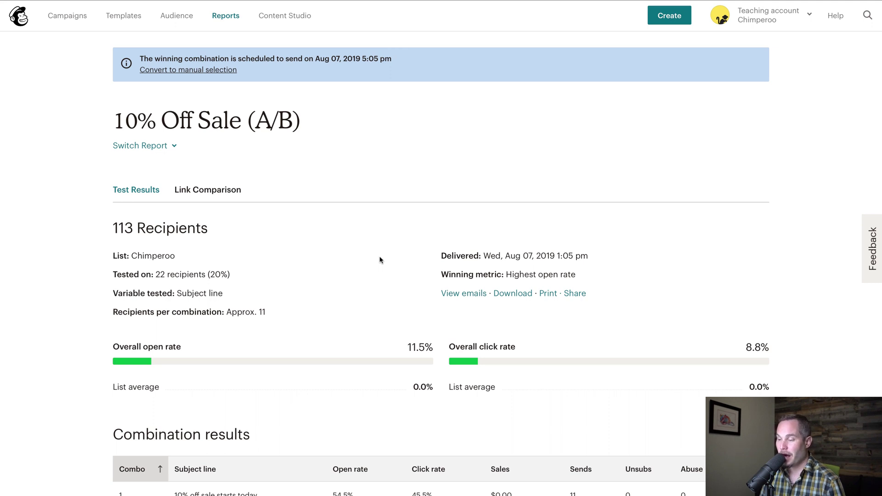
{"action": "scroll", "coordinate": [379, 260], "scroll_direction": "down", "scroll_amount": 4}
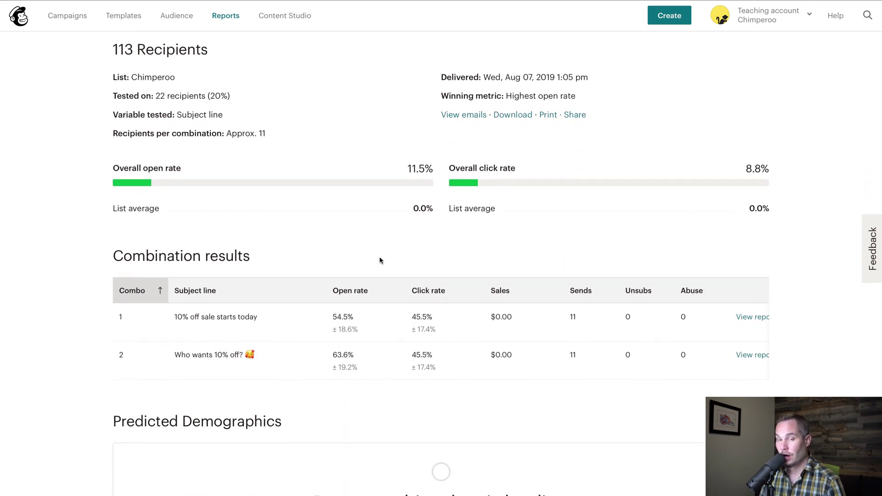